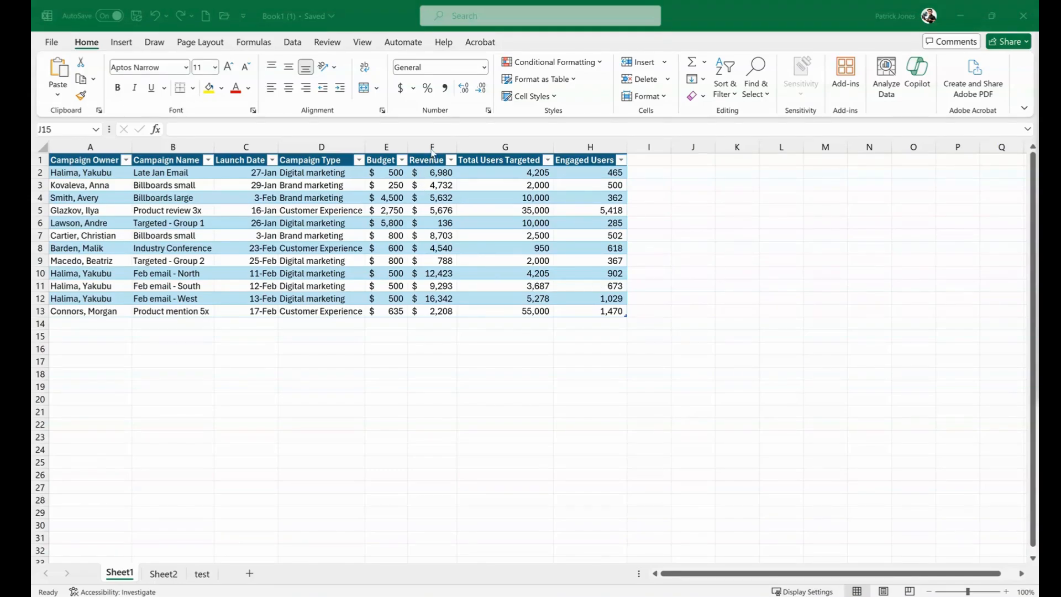
# Format the Budget column as Currency with the $ symbol
pyautogui.click(388, 147)
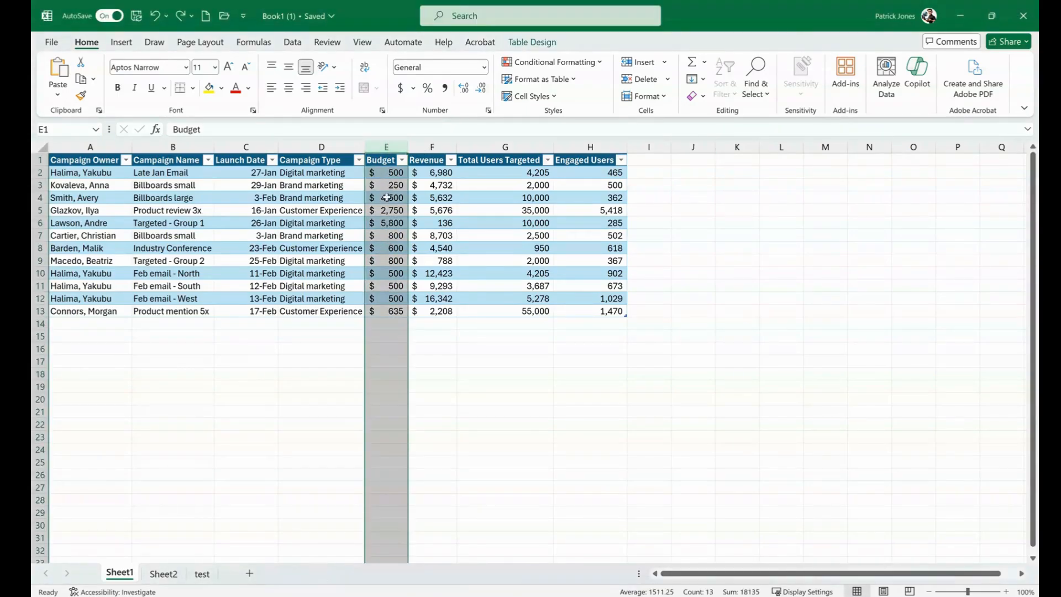
pyautogui.rightClick(387, 147)
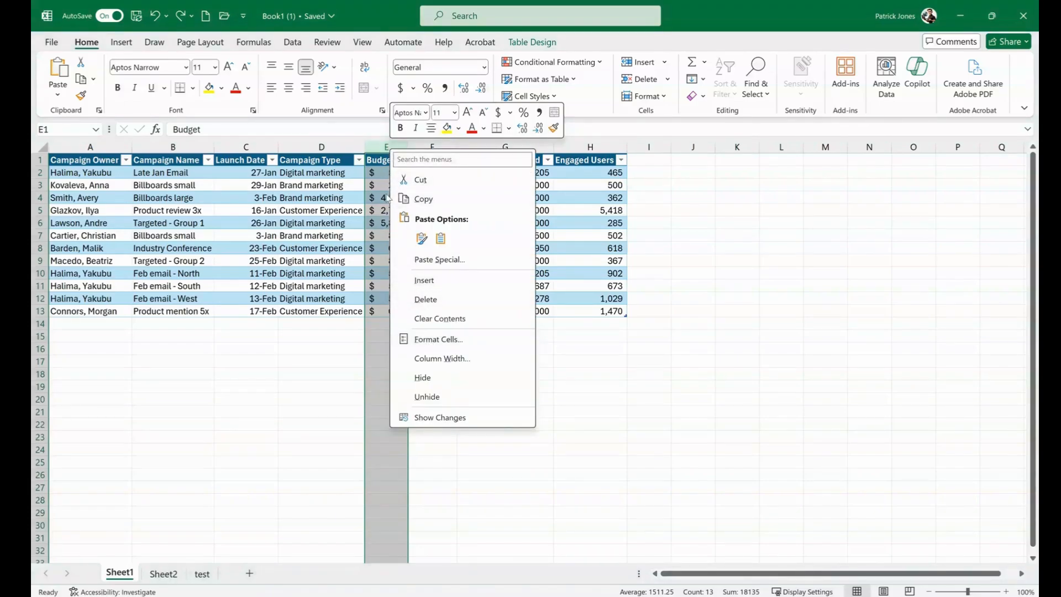
pyautogui.click(439, 340)
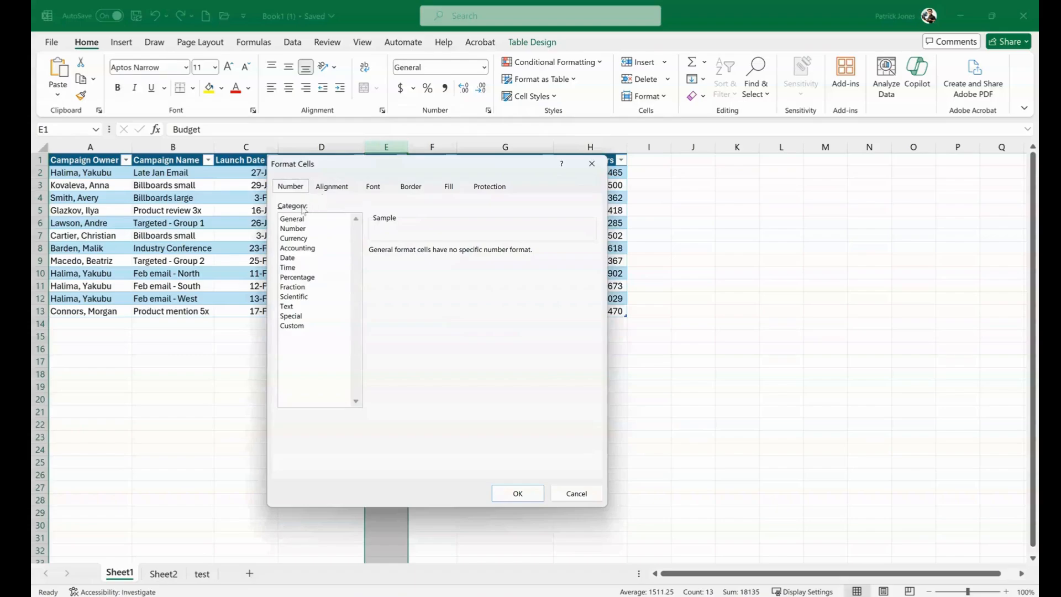
pyautogui.click(294, 239)
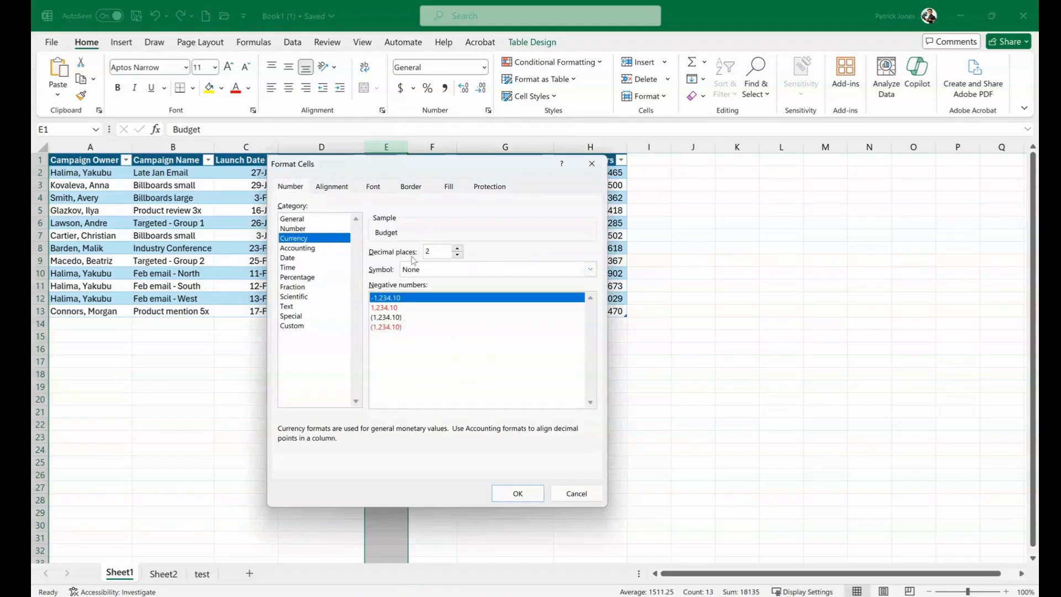
pyautogui.click(591, 269)
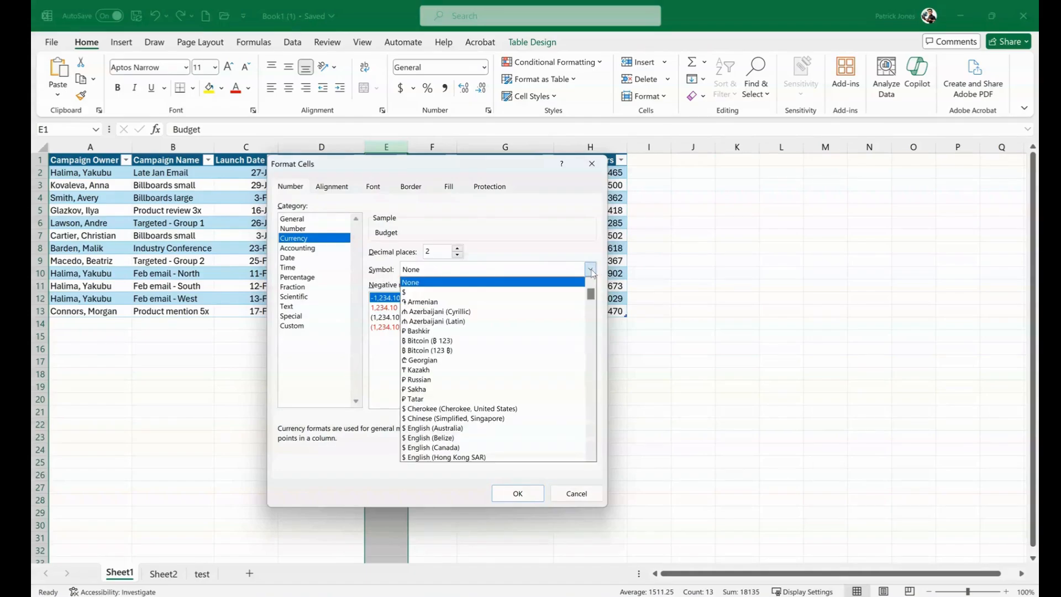
pyautogui.click(431, 293)
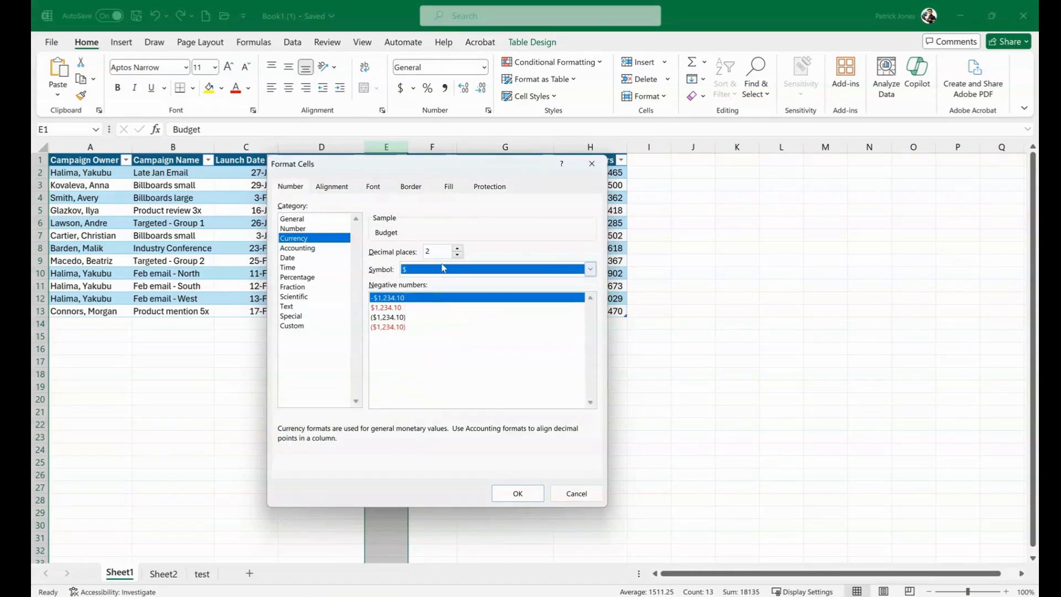
pyautogui.click(520, 496)
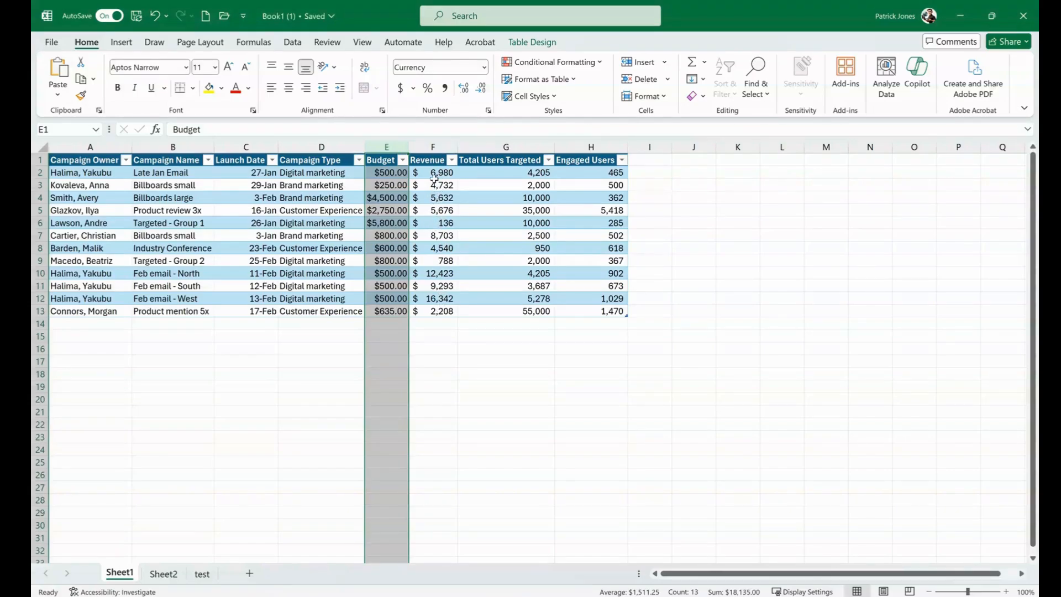
# Apply the Currency number format with the $ symbol to the Revenue column
pyautogui.click(433, 147)
pyautogui.rightClick(433, 146)
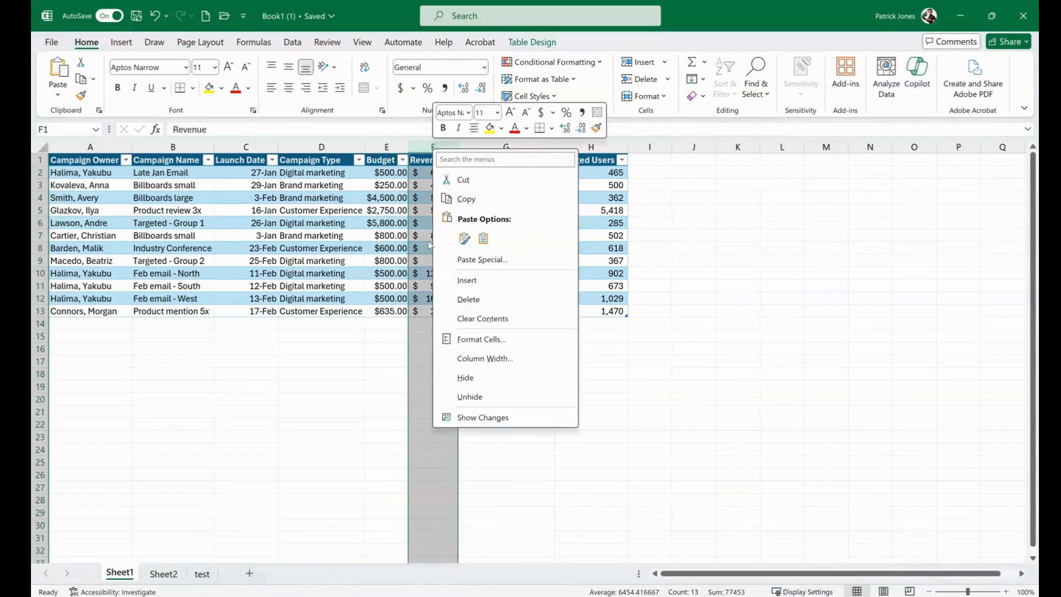
pyautogui.click(477, 339)
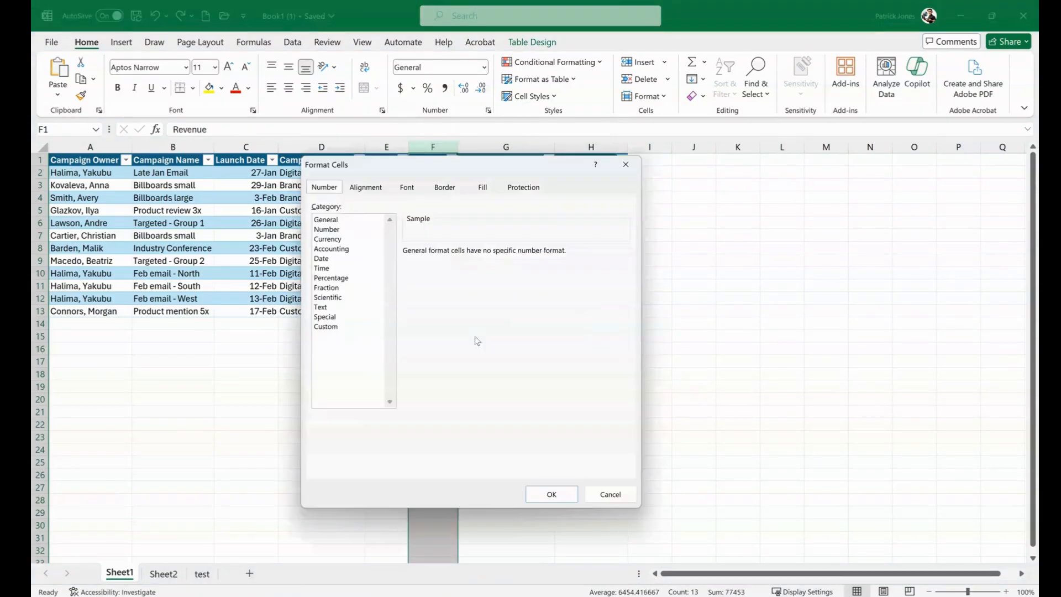
pyautogui.click(339, 239)
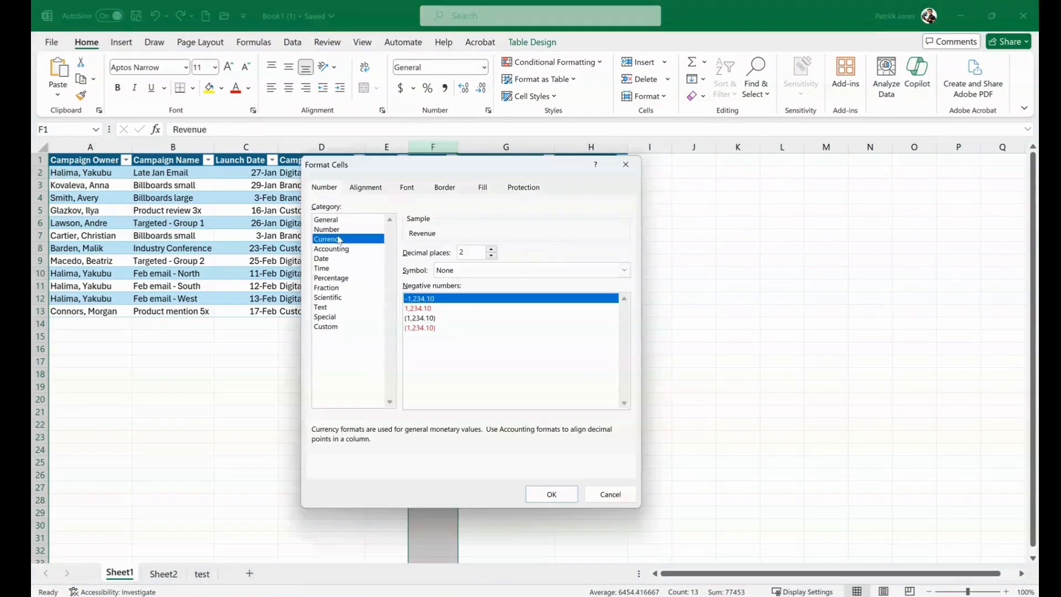
pyautogui.click(474, 269)
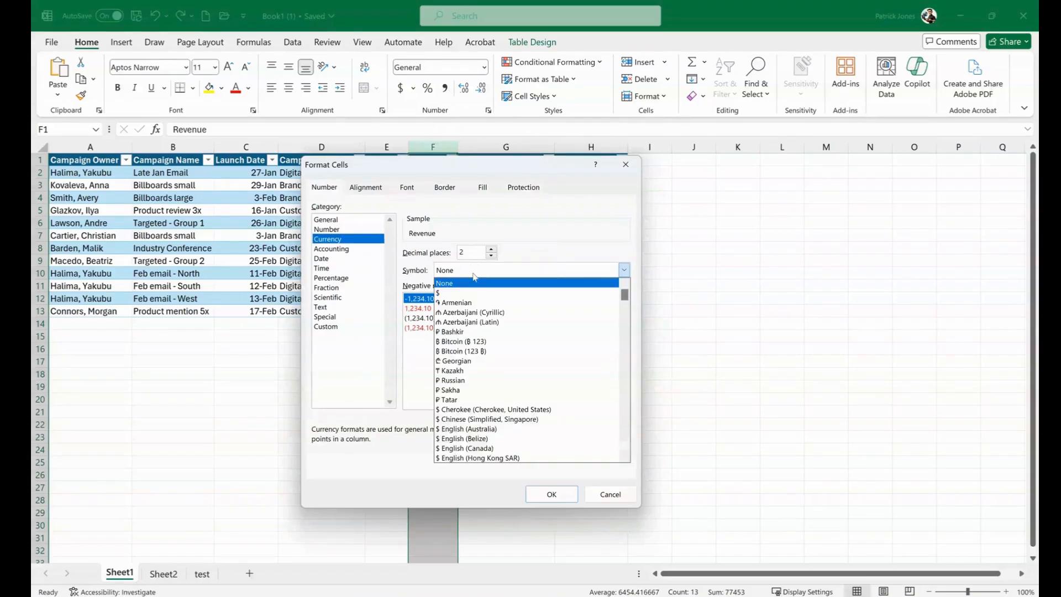
pyautogui.click(450, 293)
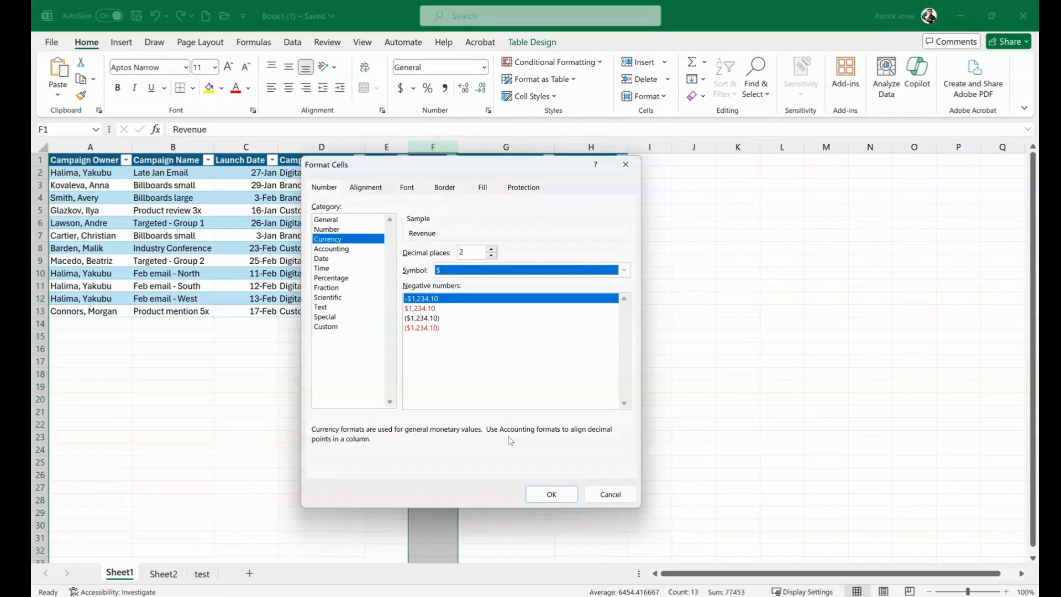
pyautogui.click(551, 493)
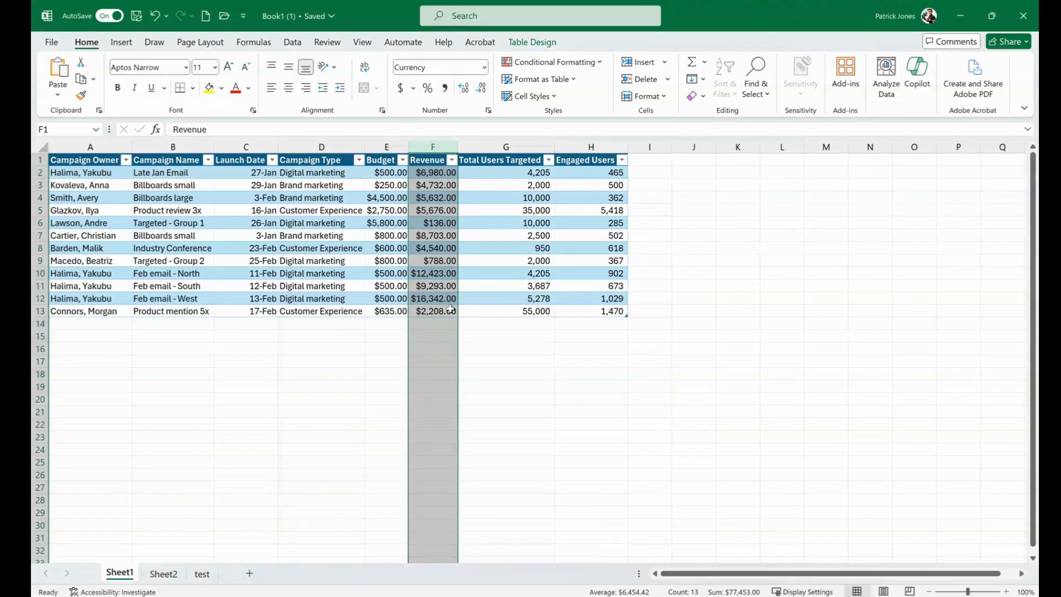
# Set the Revenue column's currency format to 0 decimal places
pyautogui.rightClick(434, 146)
pyautogui.click(485, 340)
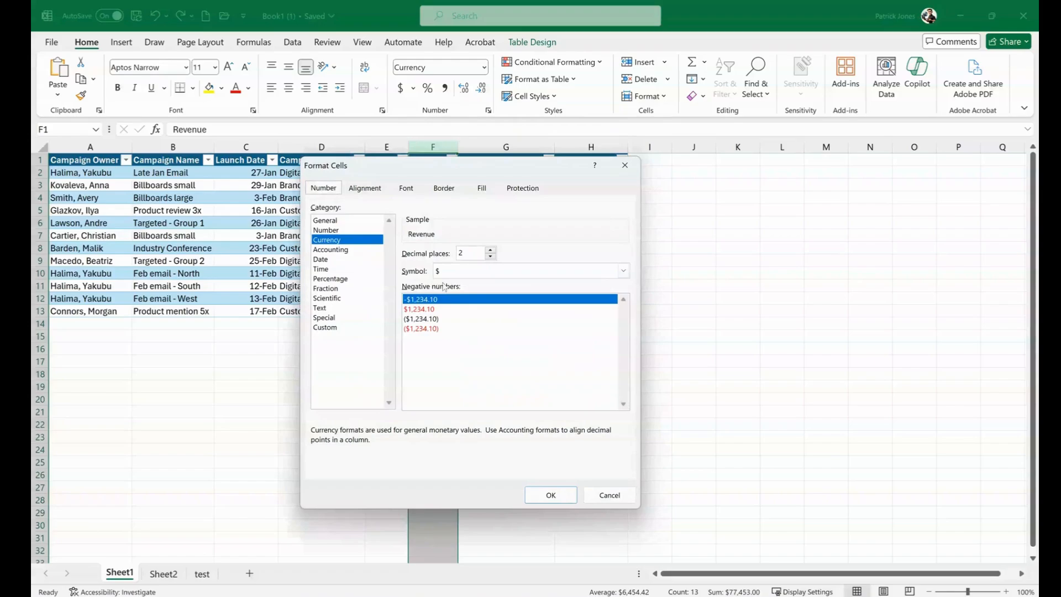
pyautogui.click(490, 256)
pyautogui.click(490, 257)
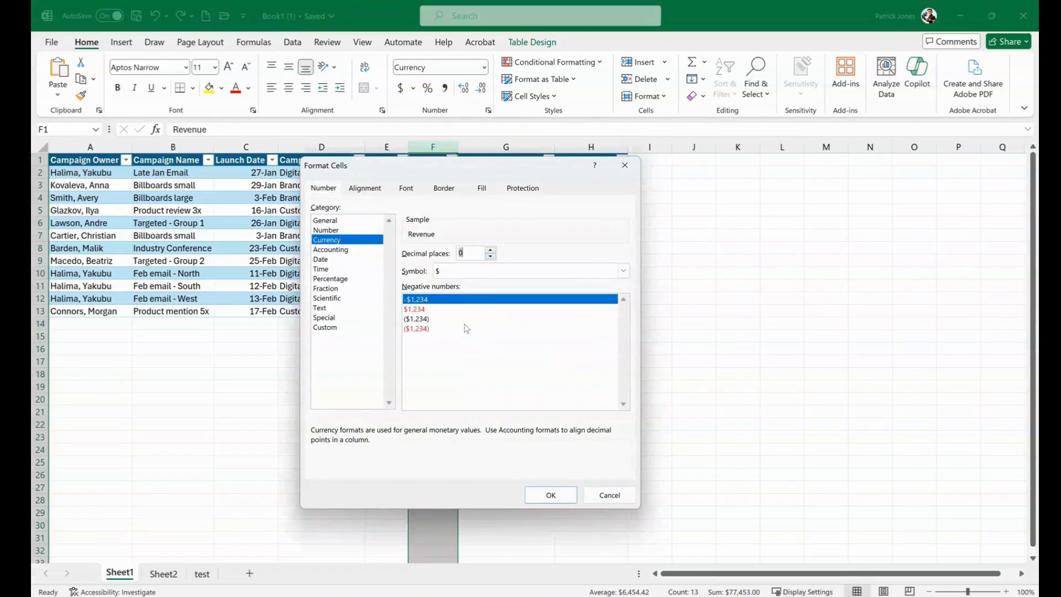
pyautogui.click(559, 502)
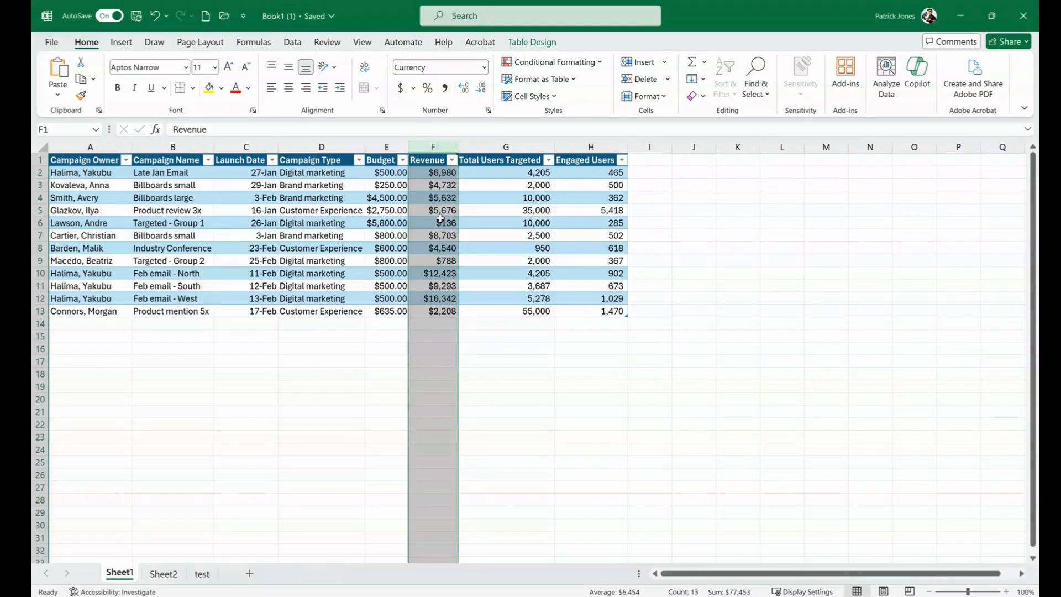
# Examine the number format categories available for the Revenue column, from General and Number to Special and Custom, without applying any
pyautogui.rightClick(433, 147)
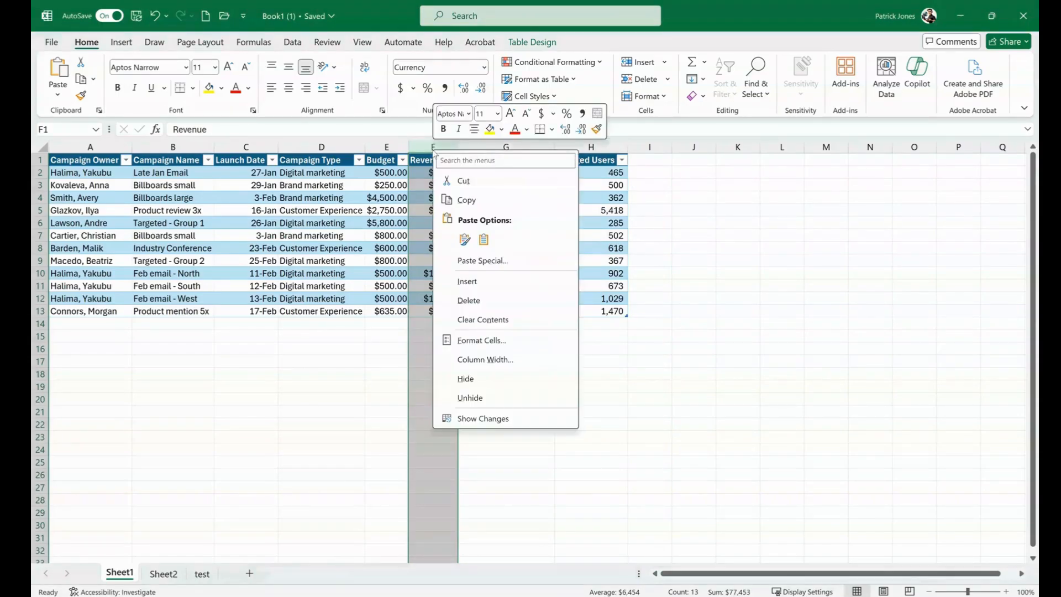
pyautogui.click(471, 339)
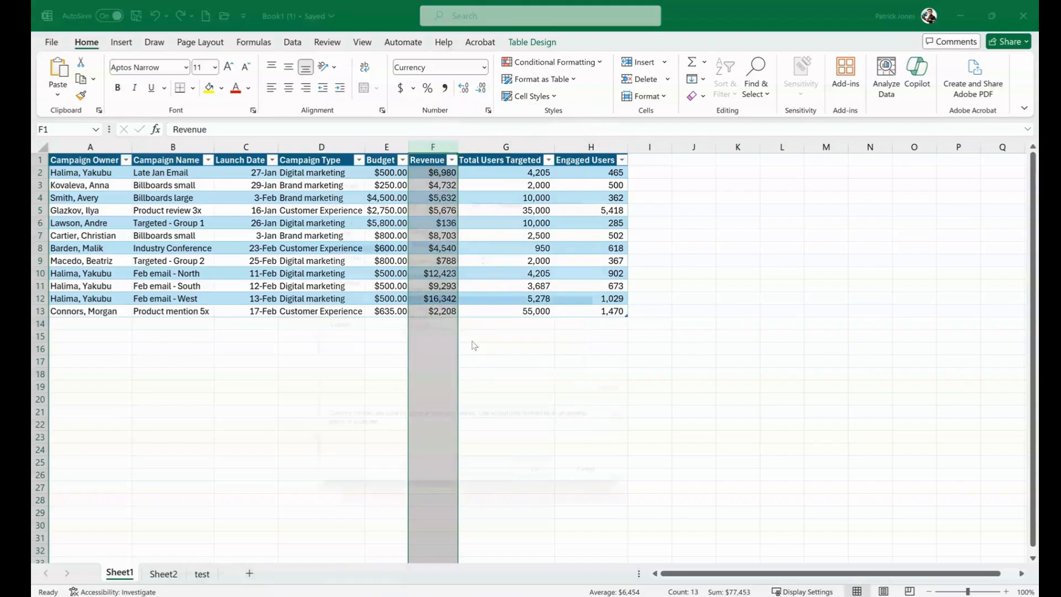
pyautogui.click(357, 220)
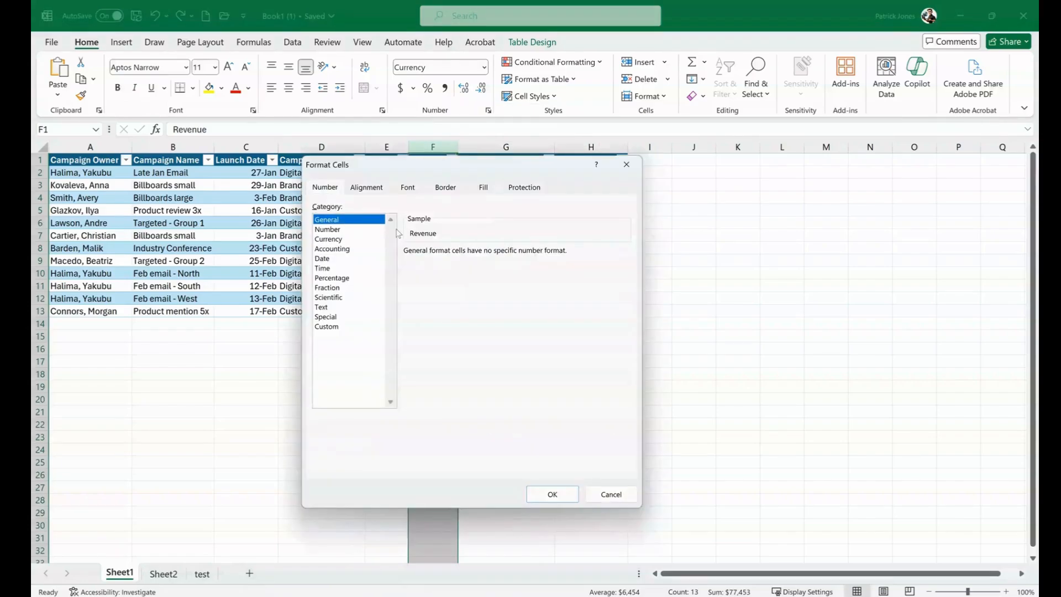
pyautogui.click(342, 230)
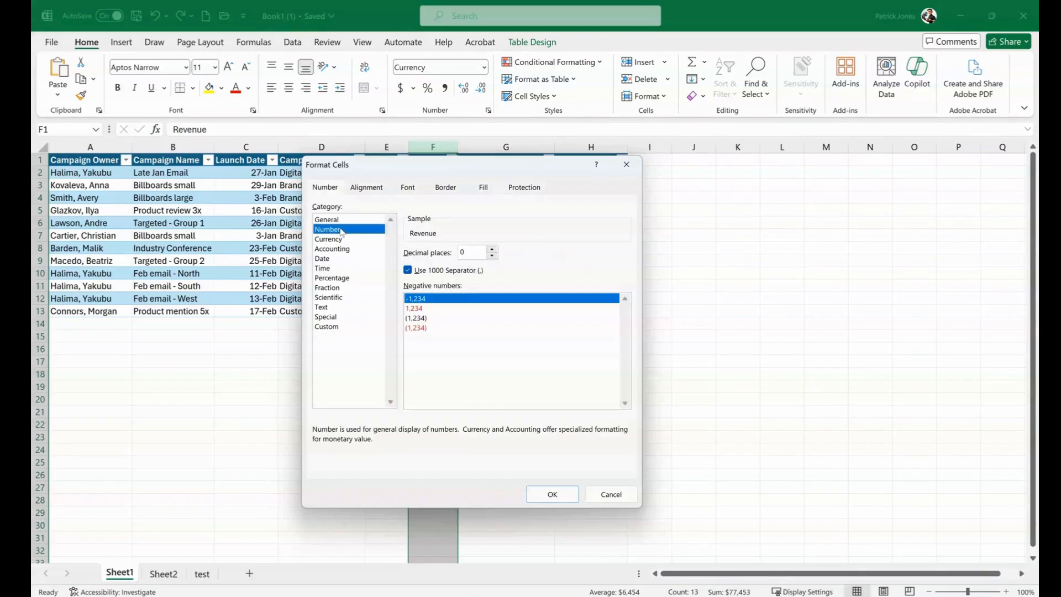
pyautogui.click(337, 240)
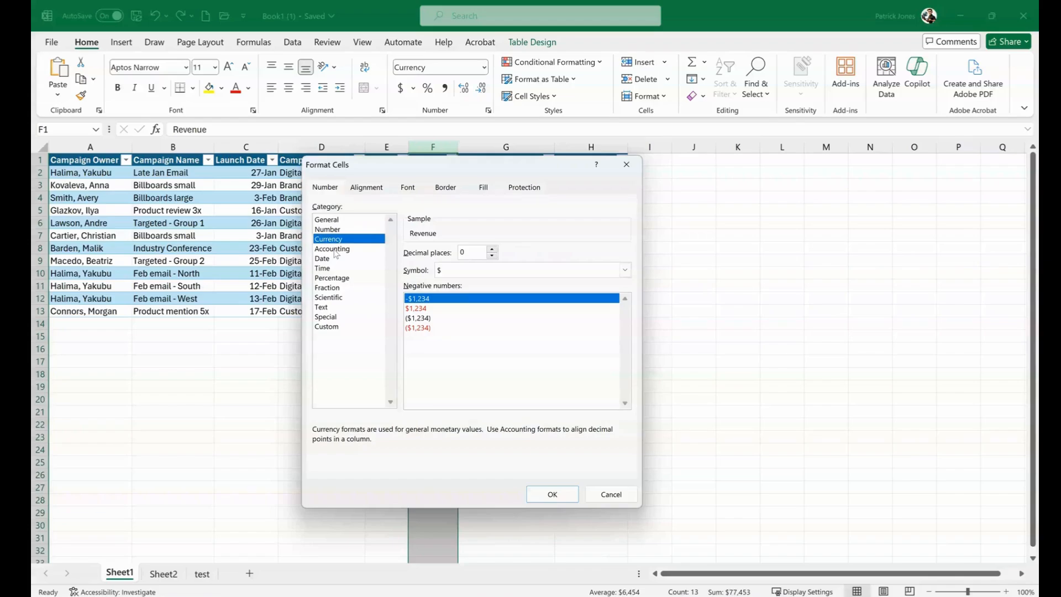
pyautogui.click(330, 259)
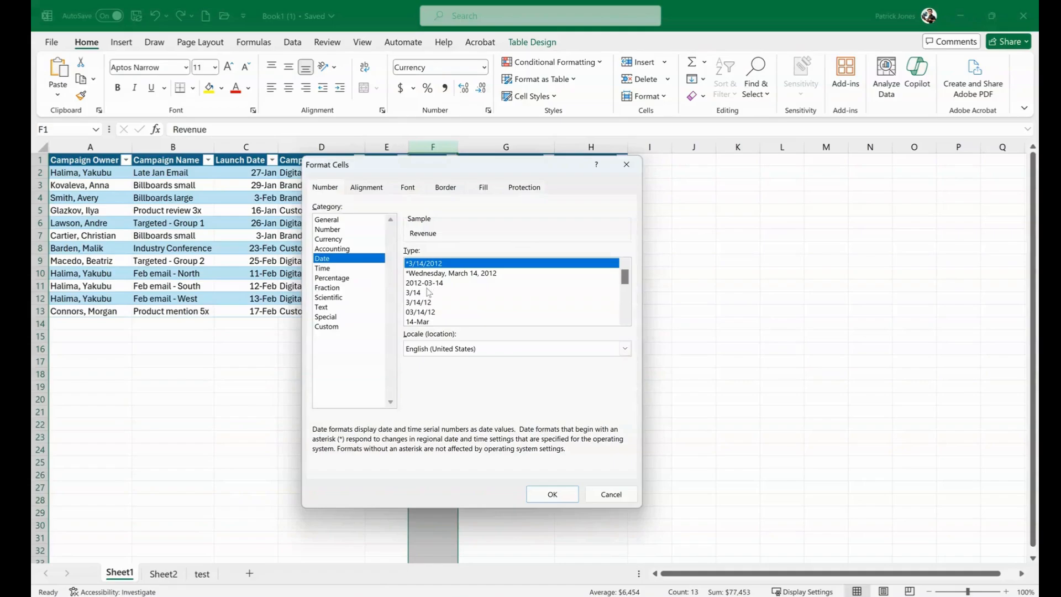
pyautogui.click(330, 269)
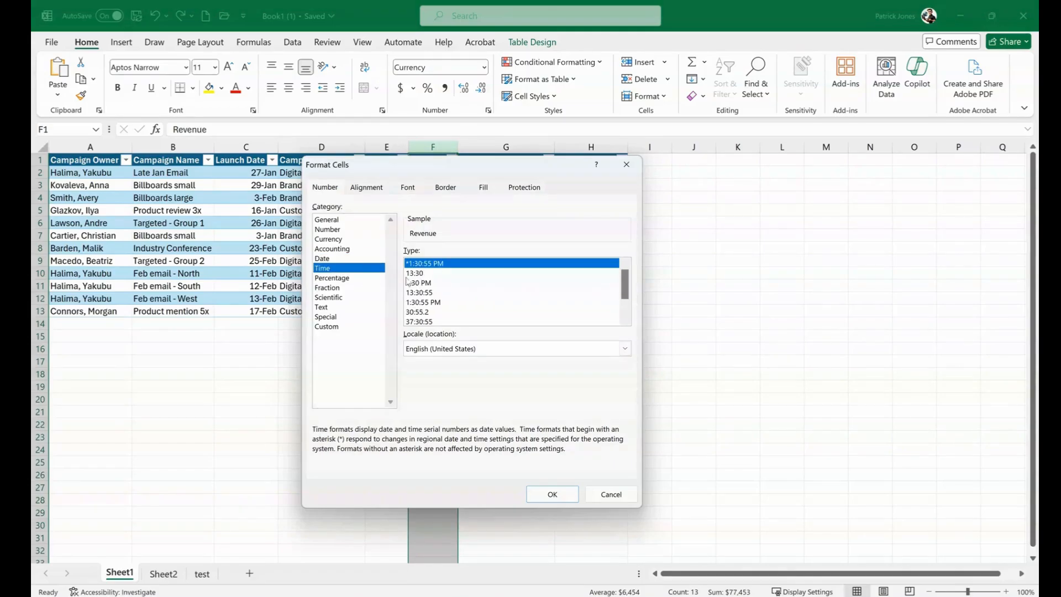
pyautogui.click(335, 287)
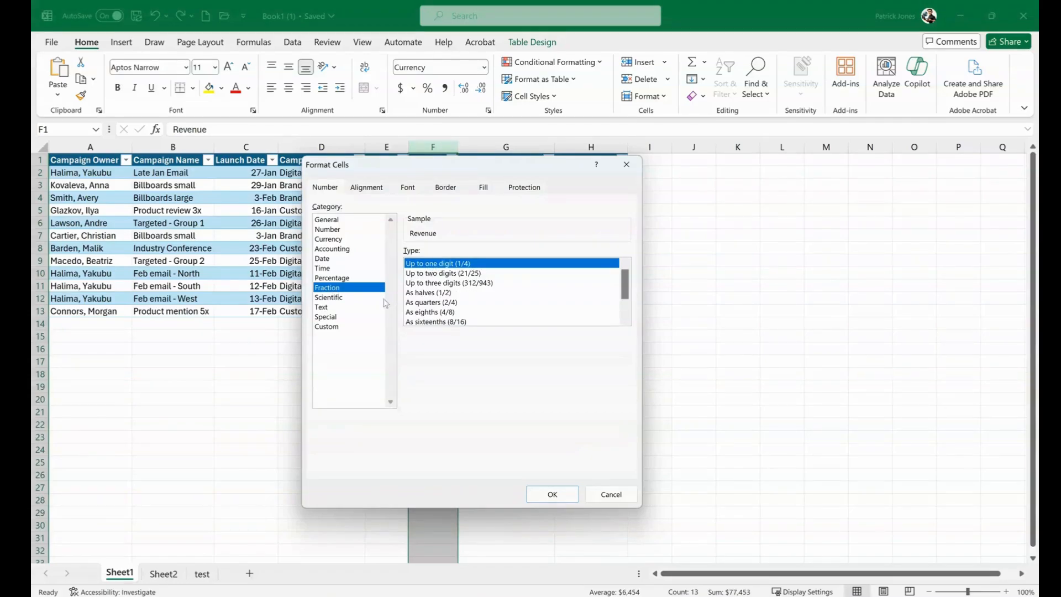
pyautogui.click(335, 297)
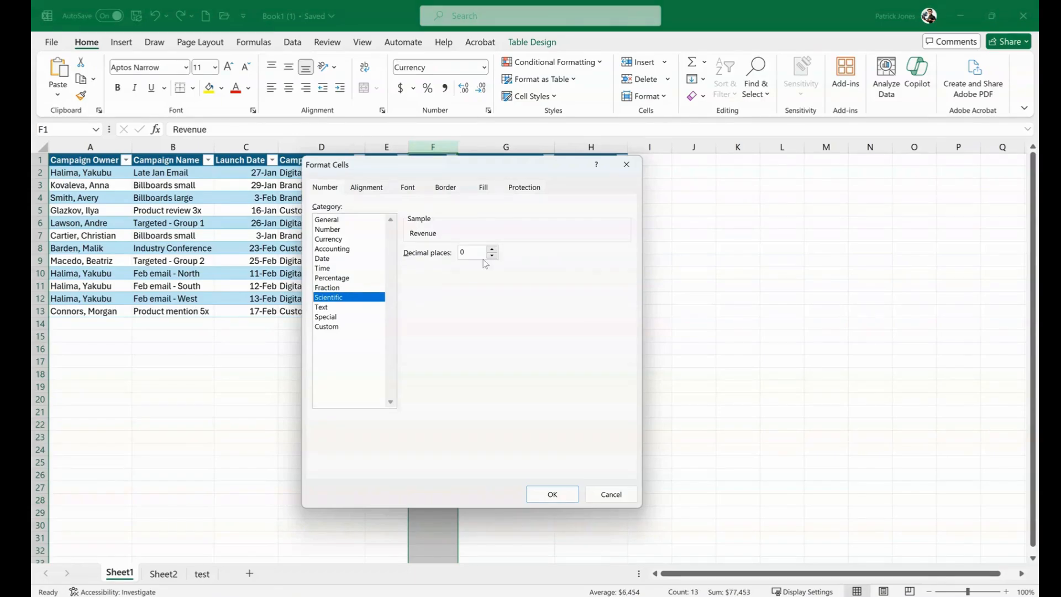
pyautogui.click(325, 307)
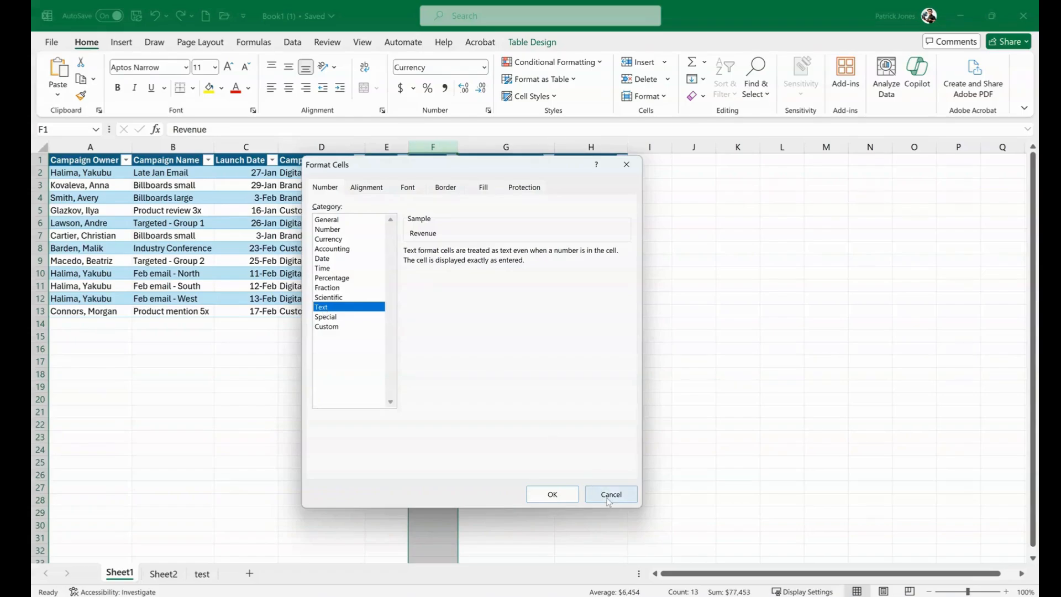
pyautogui.click(340, 329)
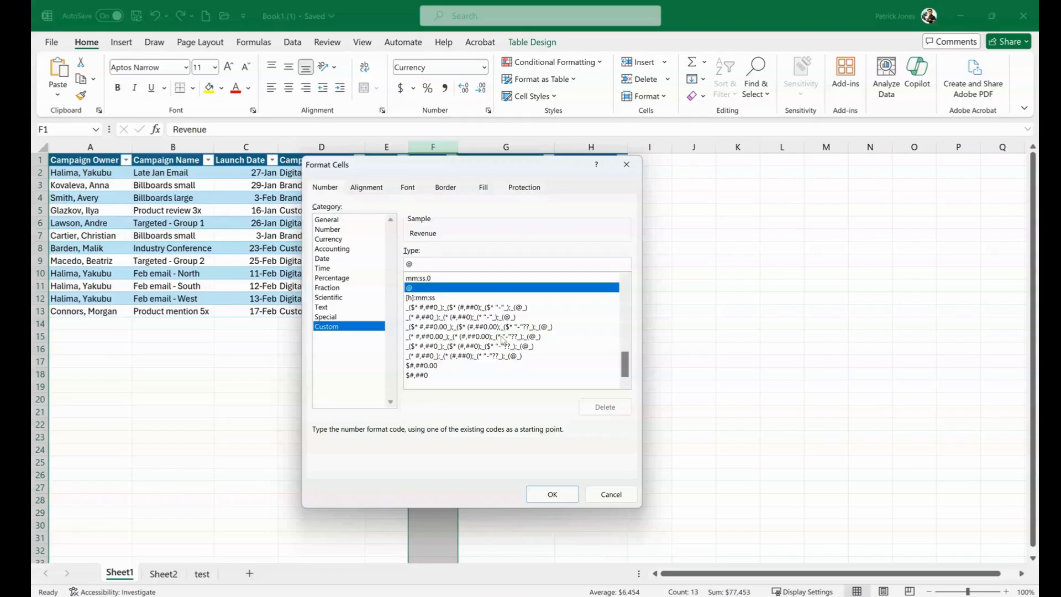
pyautogui.moveTo(626, 362); pyautogui.dragTo(617, 289)
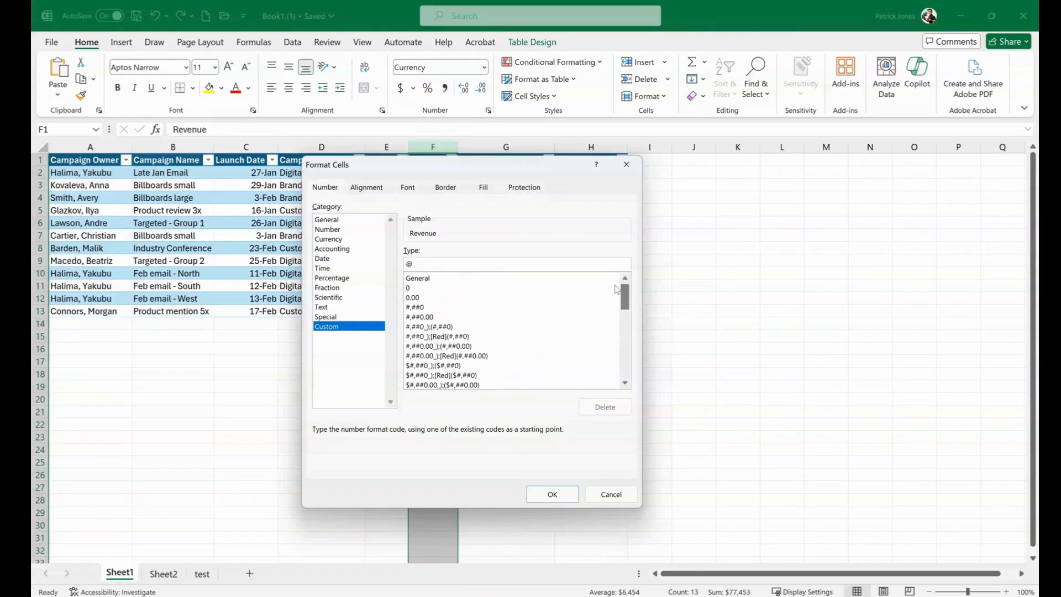
pyautogui.click(325, 317)
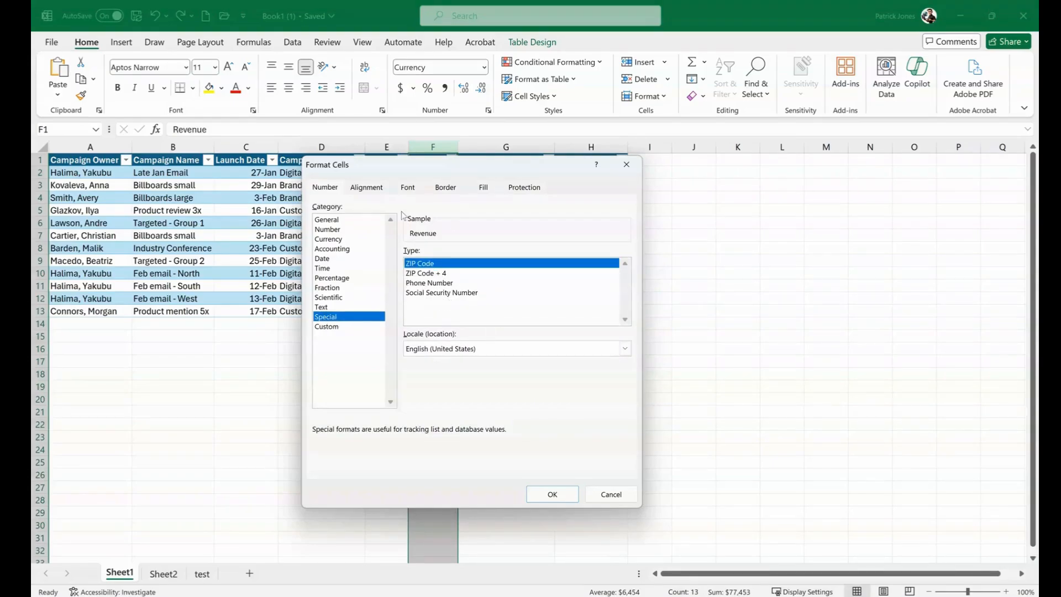
pyautogui.click(610, 494)
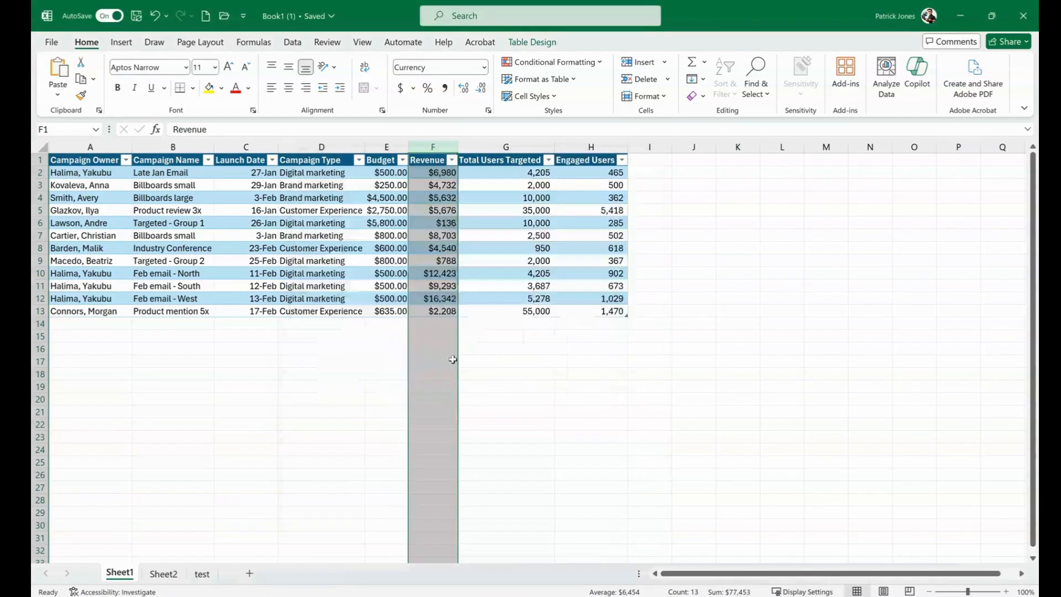
# Rotate the text orientation of the Campaign Owner column to 45 degrees
pyautogui.click(93, 148)
pyautogui.rightClick(93, 148)
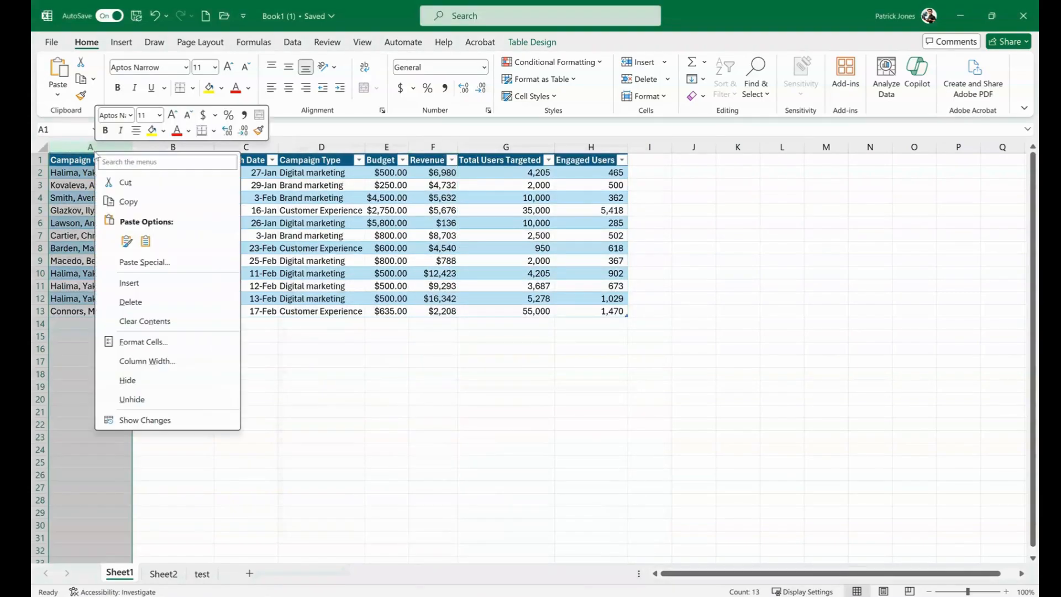
pyautogui.click(152, 342)
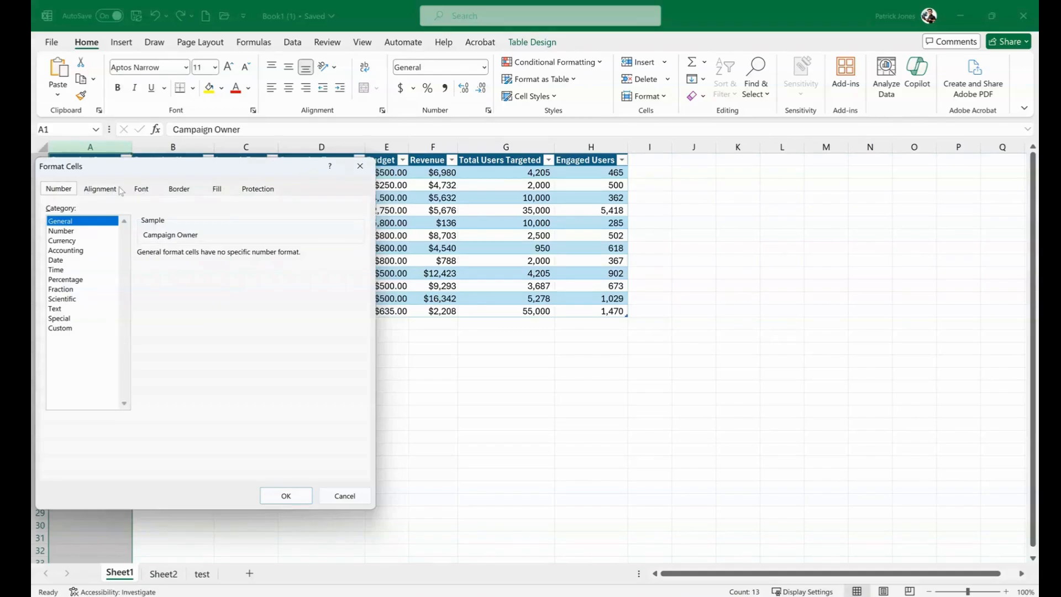
pyautogui.click(102, 190)
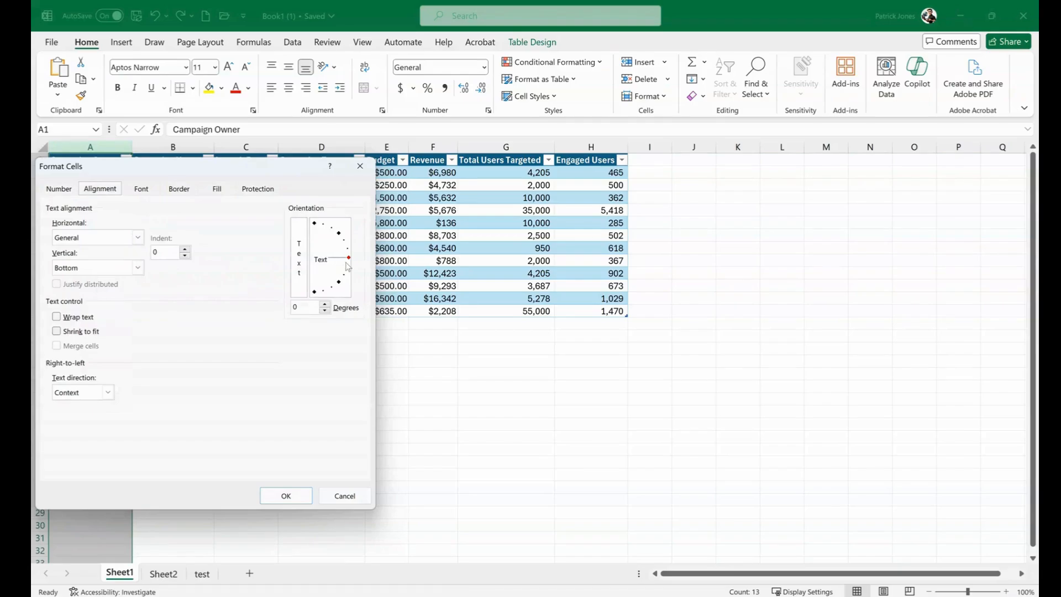
pyautogui.moveTo(348, 257); pyautogui.dragTo(341, 238)
pyautogui.click(284, 495)
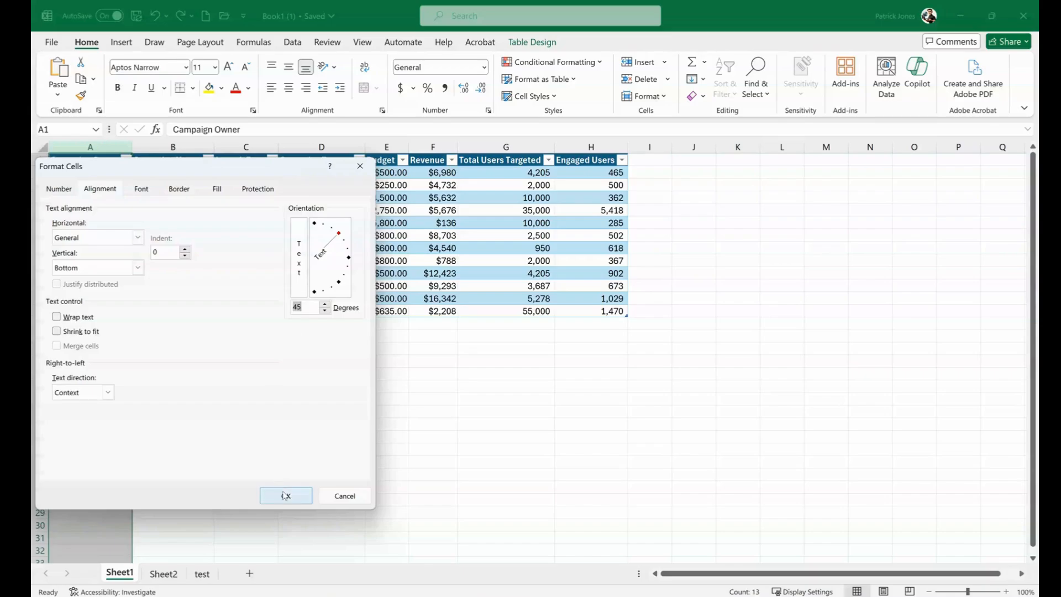
pyautogui.click(286, 496)
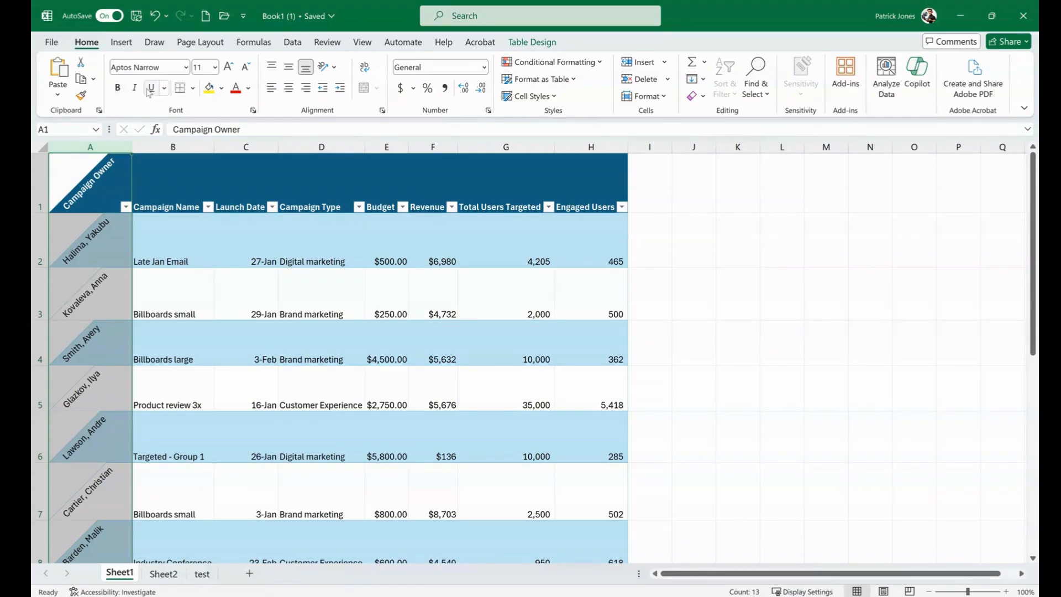
# Format the Campaign Owner column's text as bold, size 12, in the ADLaM Display font
pyautogui.click(118, 88)
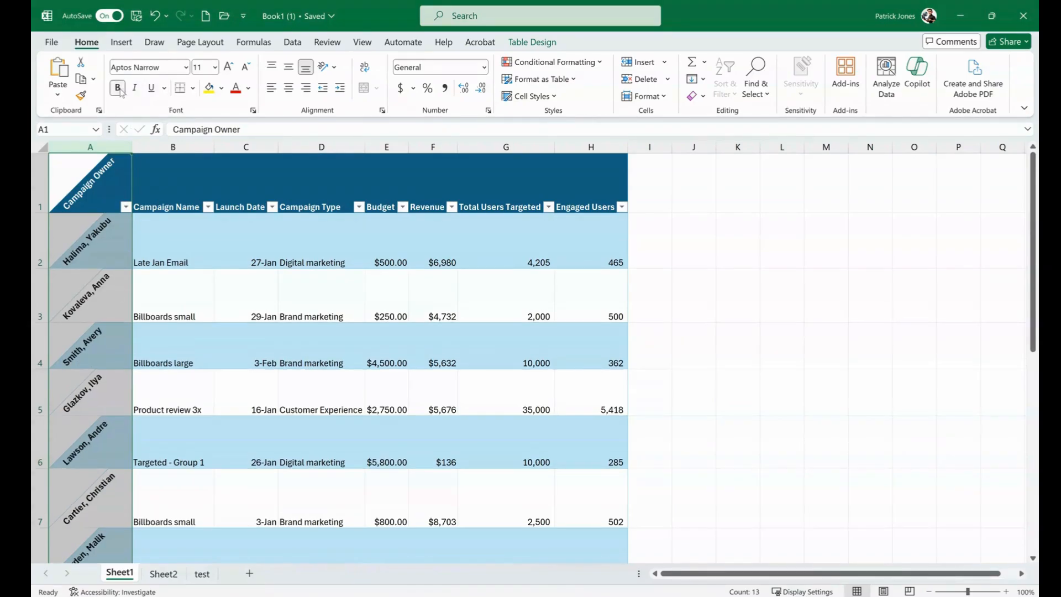
pyautogui.click(228, 71)
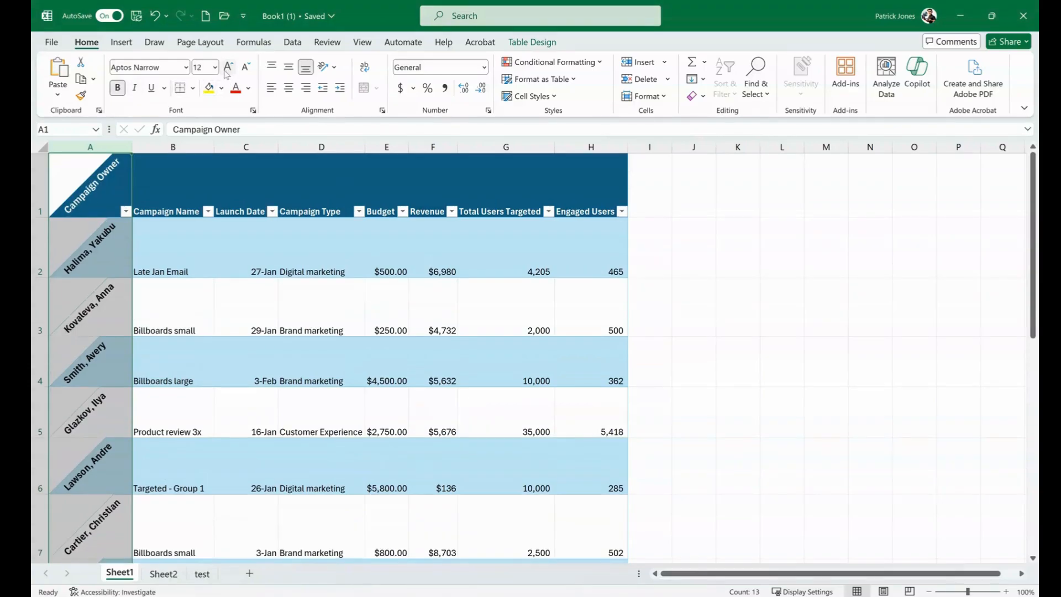
pyautogui.click(186, 68)
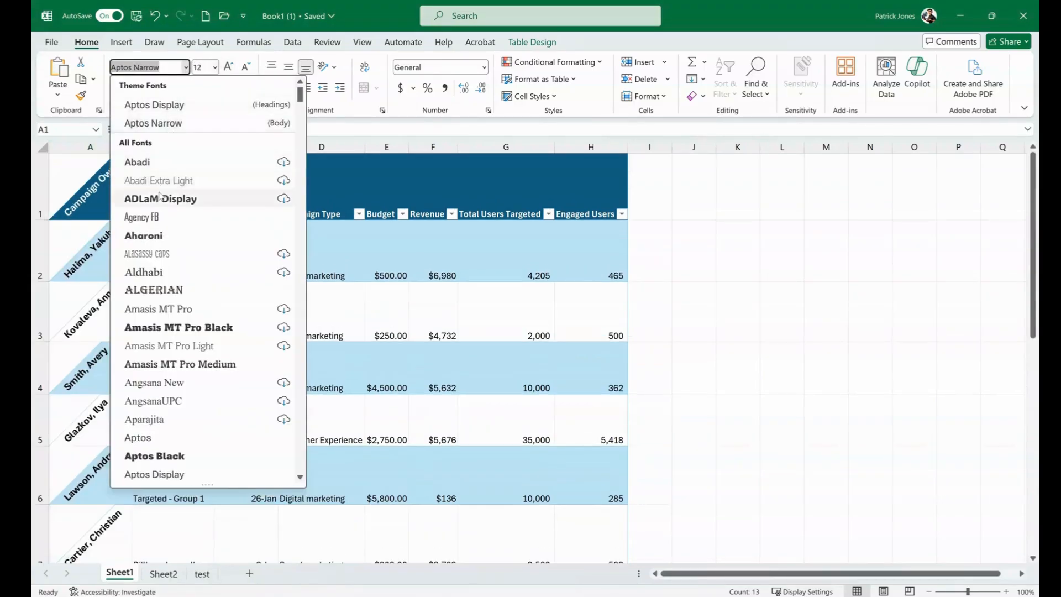
pyautogui.click(160, 198)
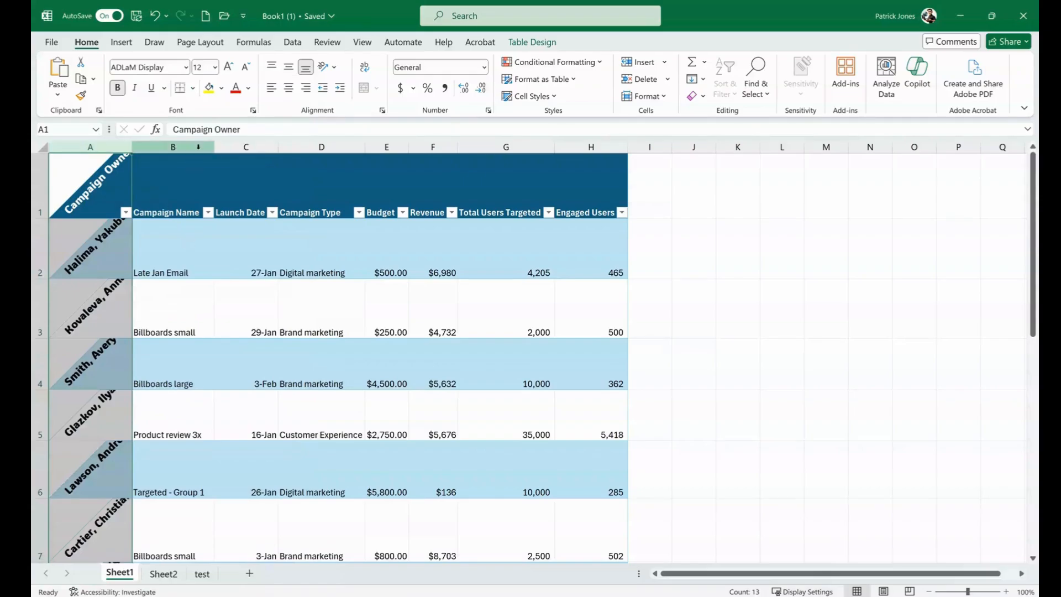
# Color the Campaign Owner column's text red, and reset its font color to Automatic
pyautogui.click(237, 89)
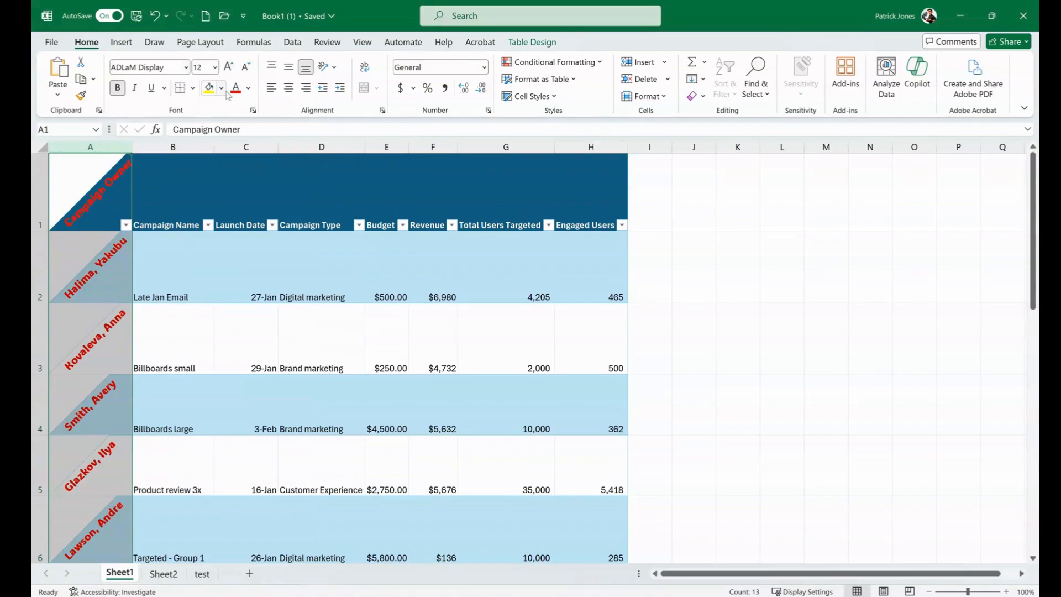
pyautogui.click(249, 90)
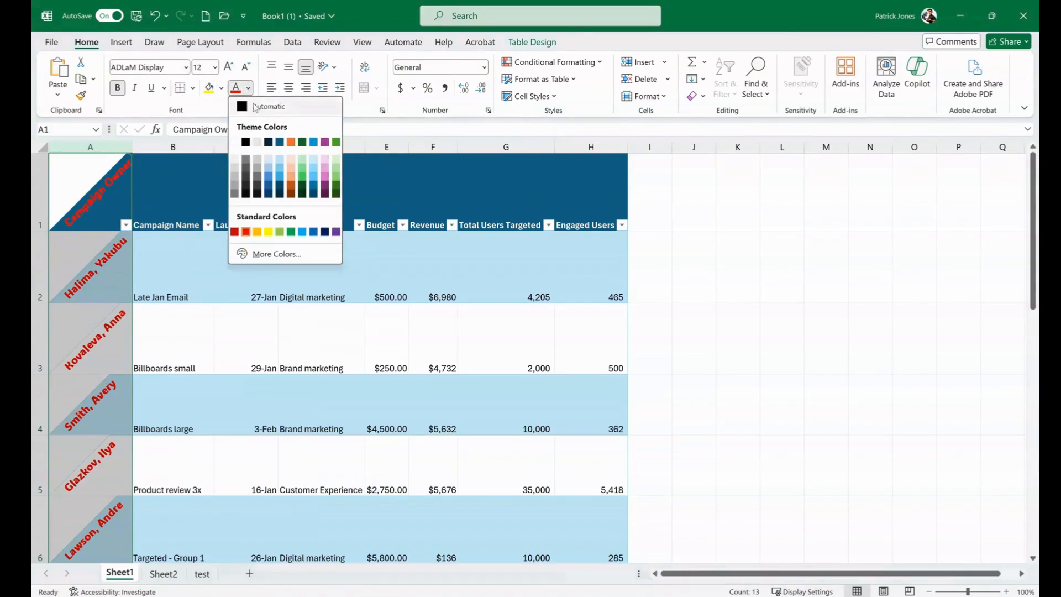
pyautogui.click(256, 107)
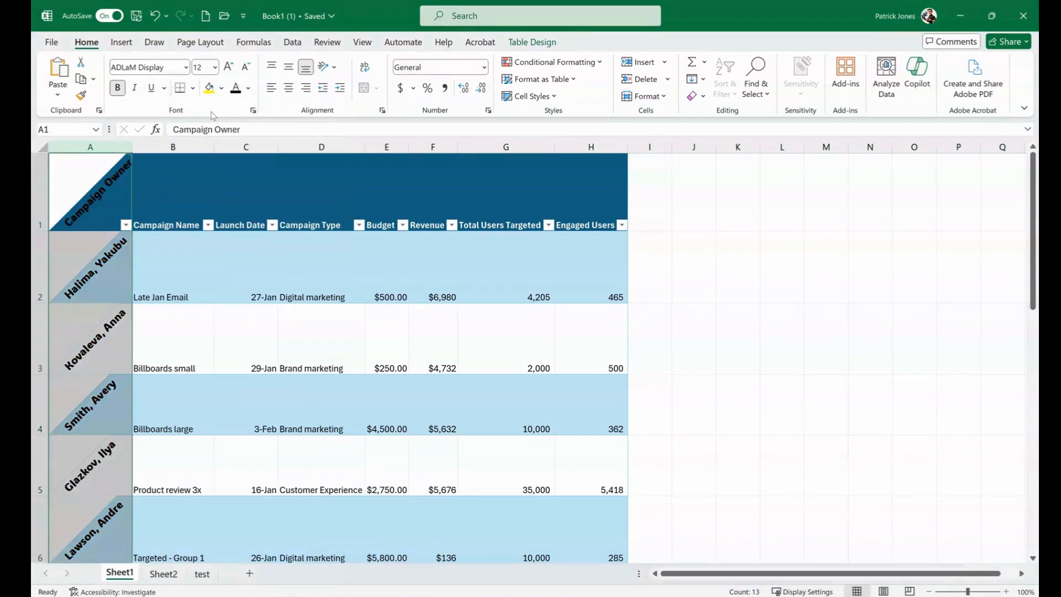
# Set the Campaign Owner column's text orientation to 0 degrees in the cell format settings
pyautogui.rightClick(101, 160)
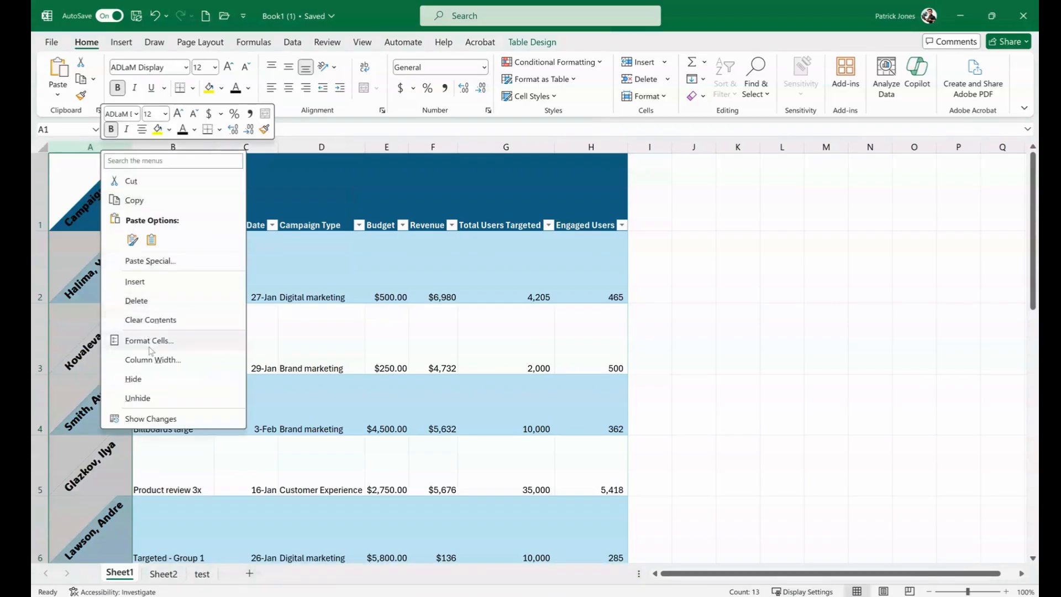
pyautogui.click(146, 341)
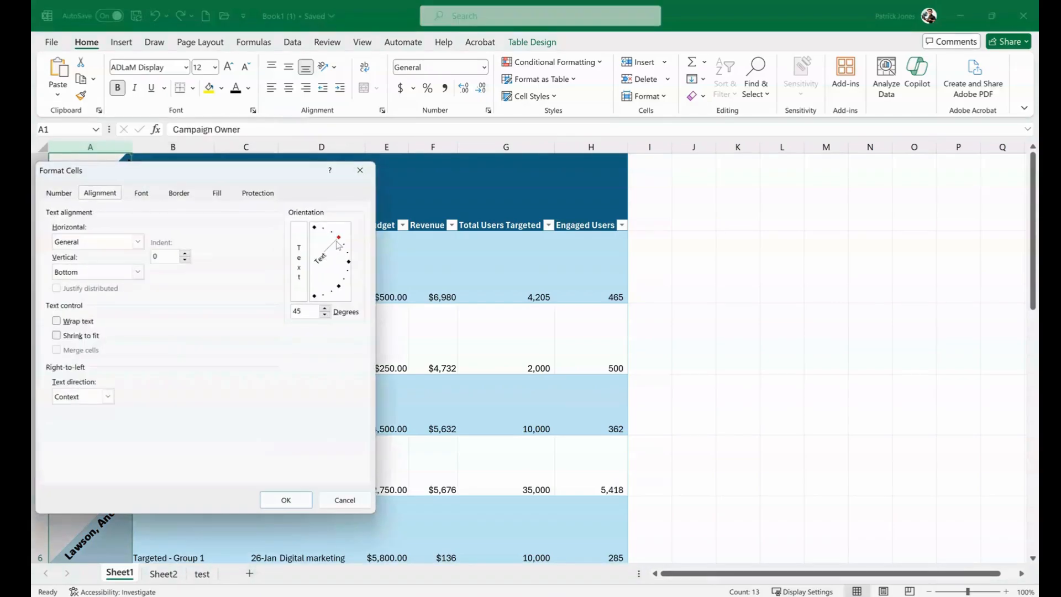
pyautogui.moveTo(338, 240); pyautogui.dragTo(348, 266)
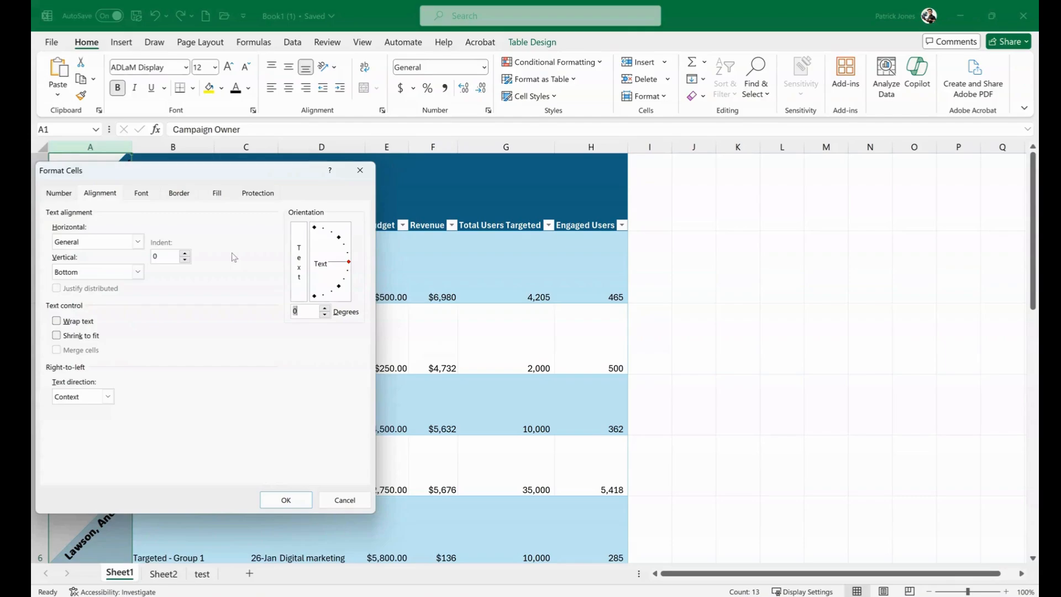
# Review the font, border and fill options, clear the Locked protection for the Campaign Owner column, and apply the formatting
pyautogui.click(142, 193)
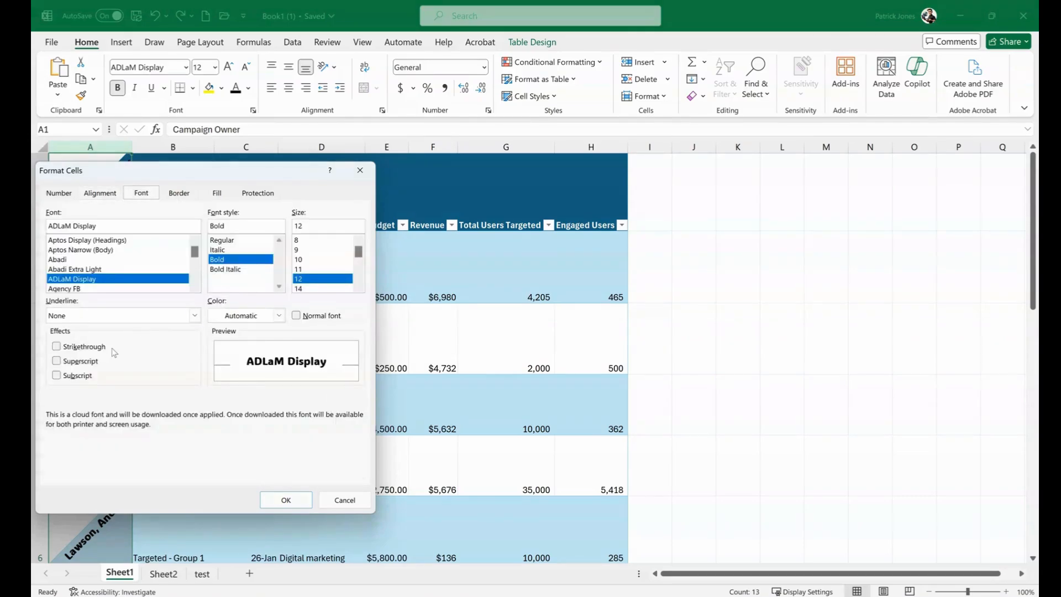
pyautogui.click(180, 195)
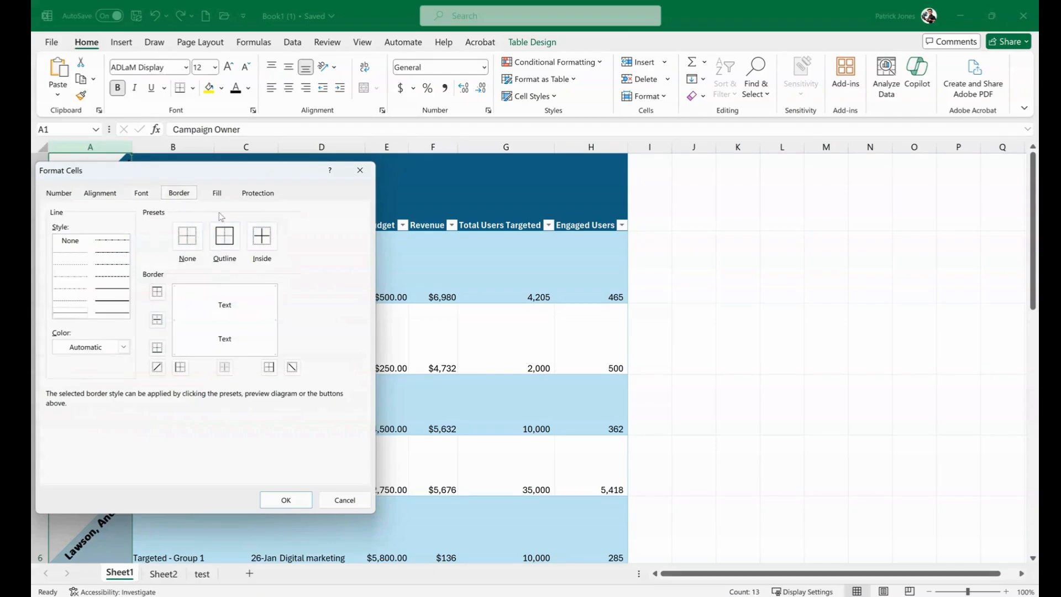
pyautogui.click(219, 194)
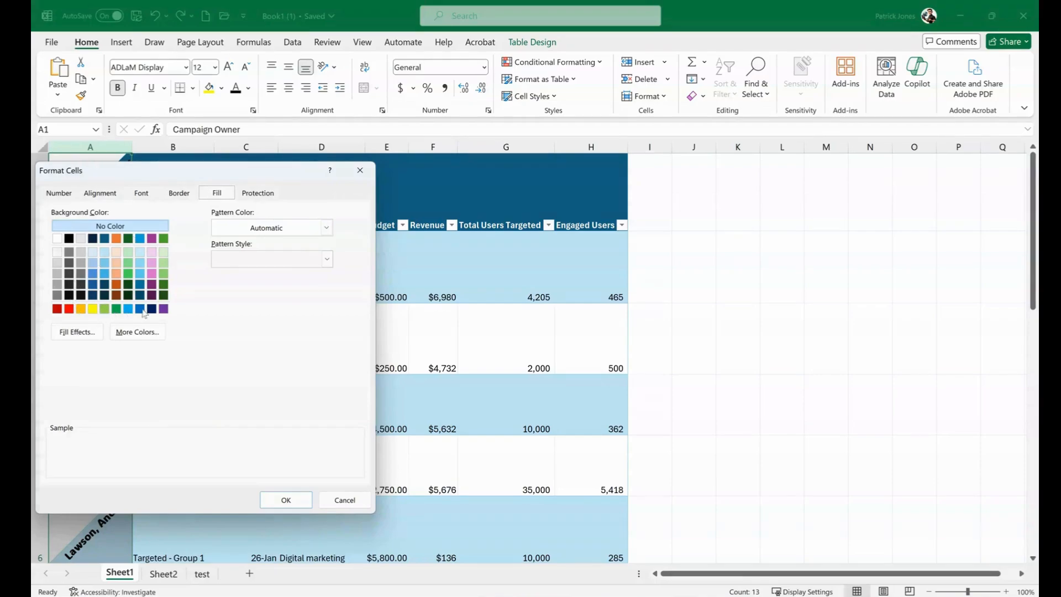
pyautogui.click(263, 194)
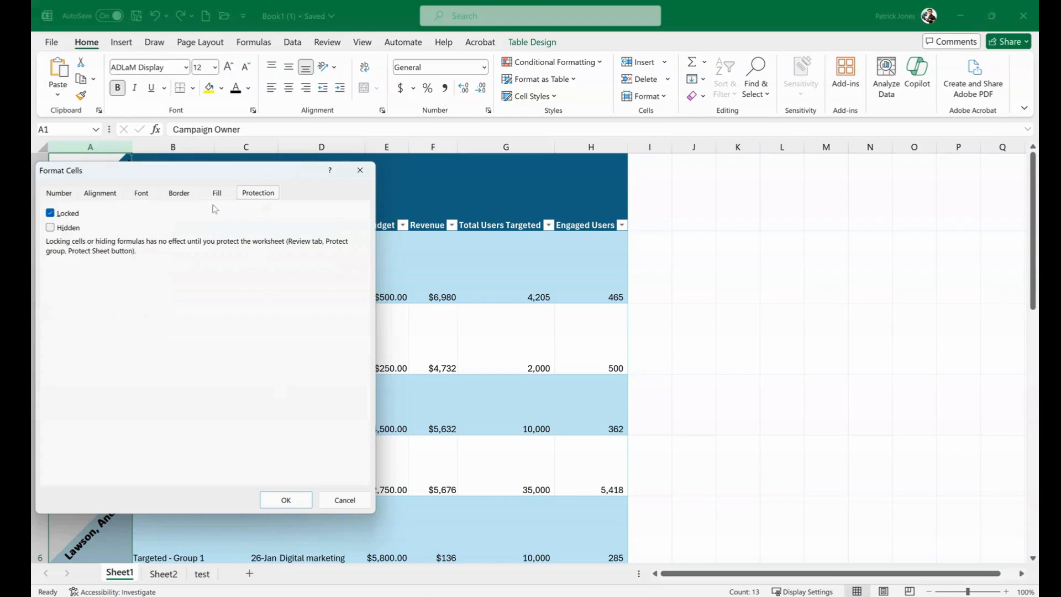
pyautogui.click(57, 213)
pyautogui.click(286, 501)
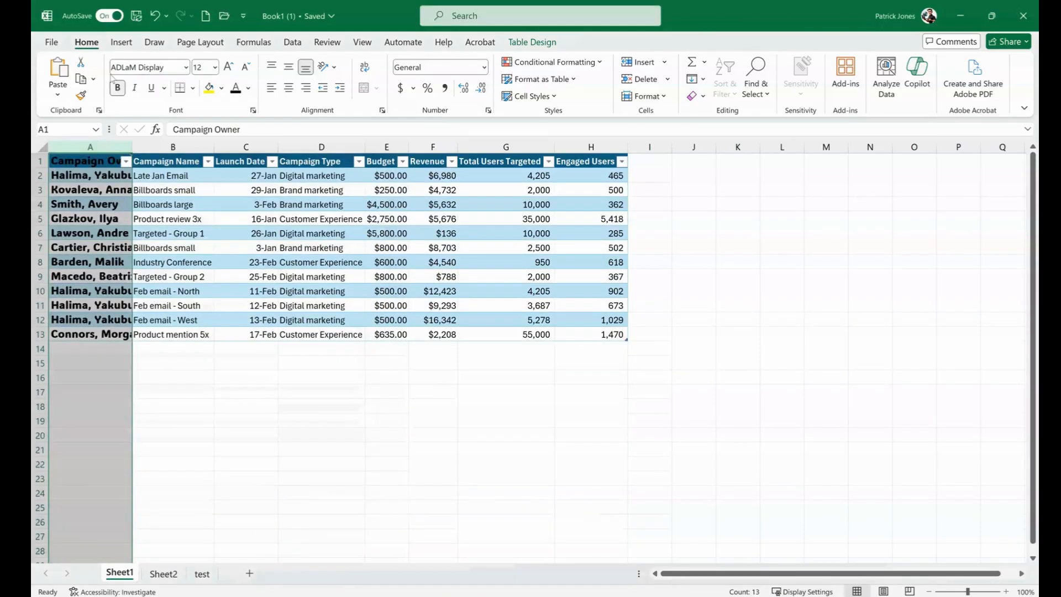
# Reduce the Campaign Owner column's font size by one increment and deselect the column
pyautogui.click(245, 69)
pyautogui.click(185, 284)
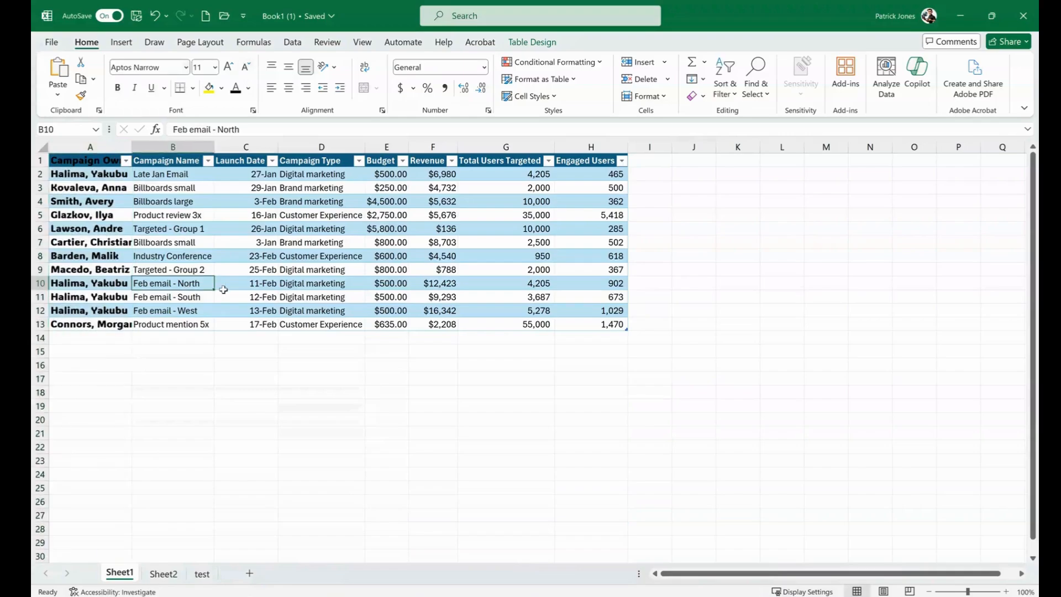